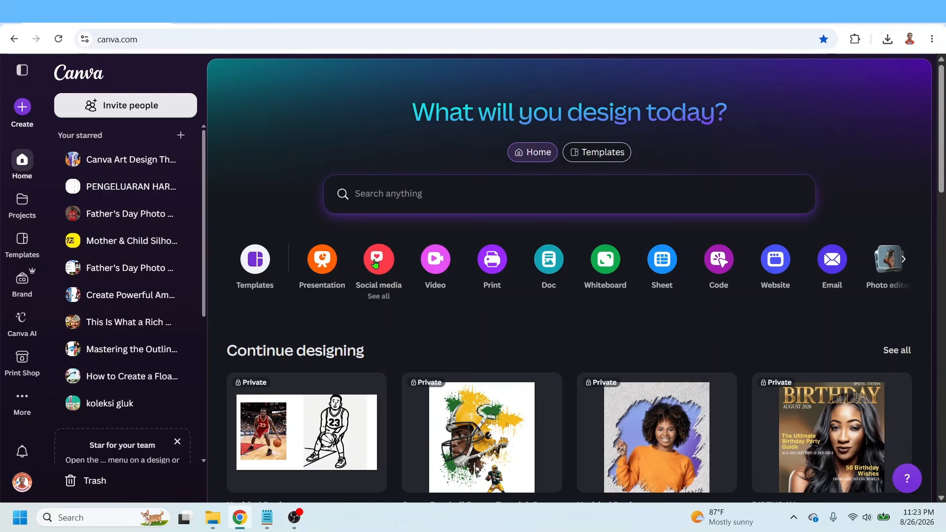
Step: Create an Instagram Post (4:5) design and enlarge the recently used bamboo mat photo to fill the whole page
left_click(376, 264)
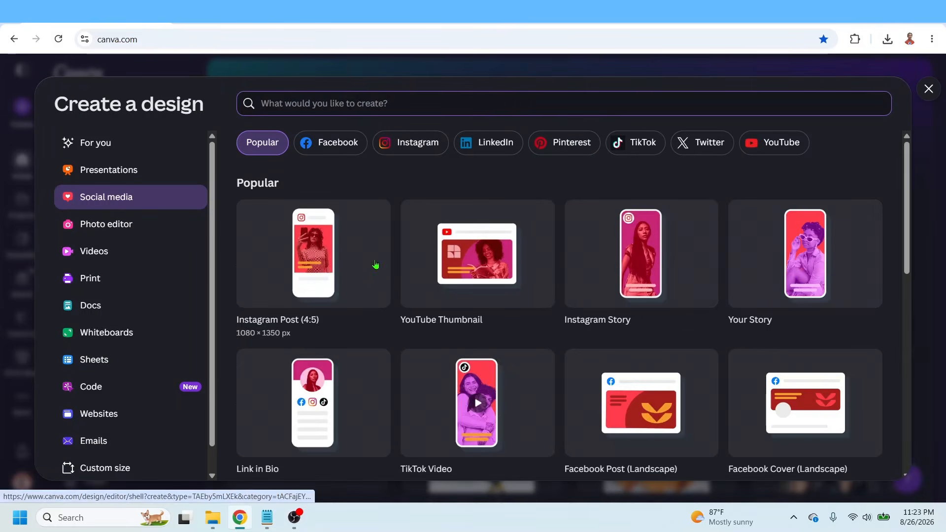
left_click(320, 261)
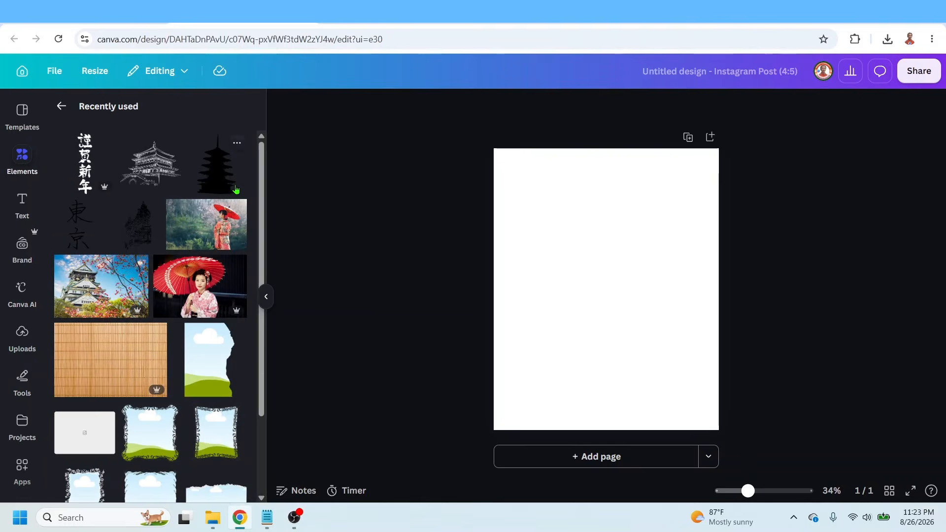
left_click(140, 358)
left_click_drag(602, 306, 574, 218)
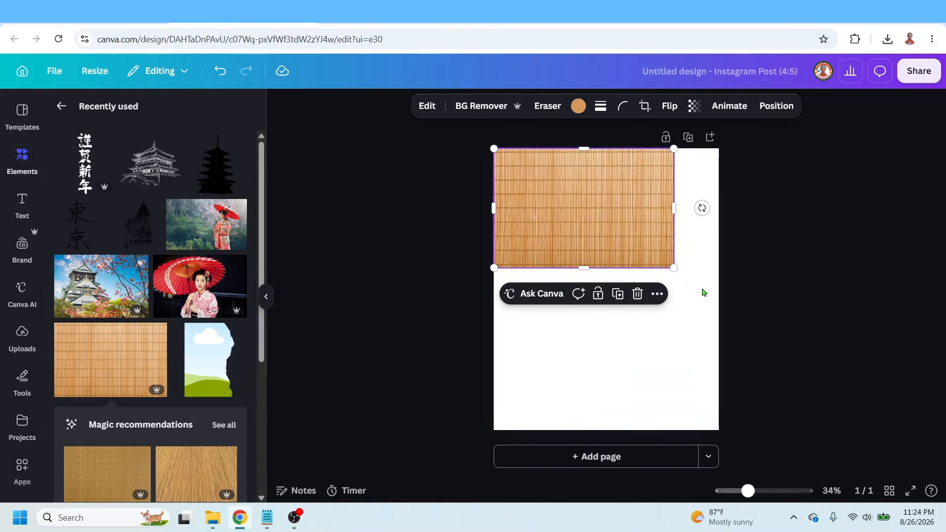
left_click_drag(674, 267, 709, 312)
left_click_drag(609, 300, 613, 433)
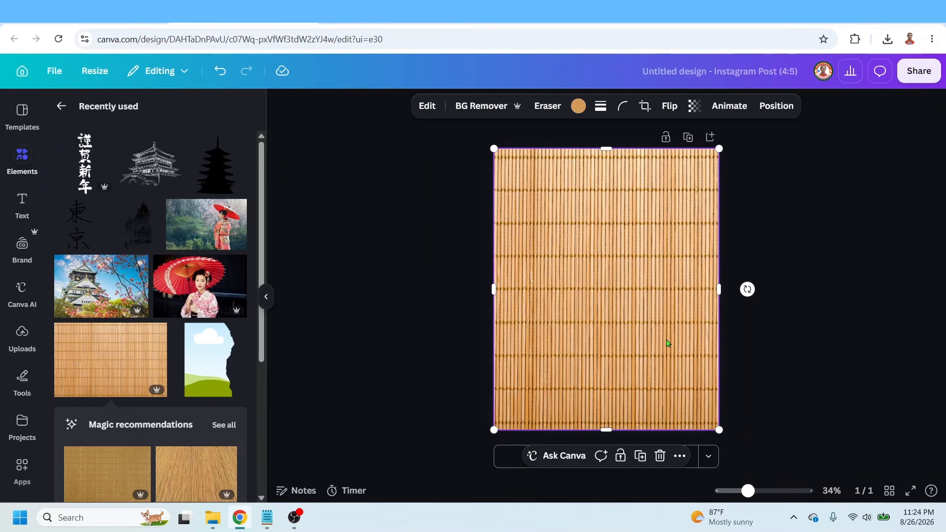
Step: Duplicate the bamboo mat, align the copy over the original, and download the design as a PNG
left_click(638, 456)
mouse_move(650, 342)
left_mouse_down()
mouse_move(650, 329)
mouse_move(643, 335)
left_mouse_up()
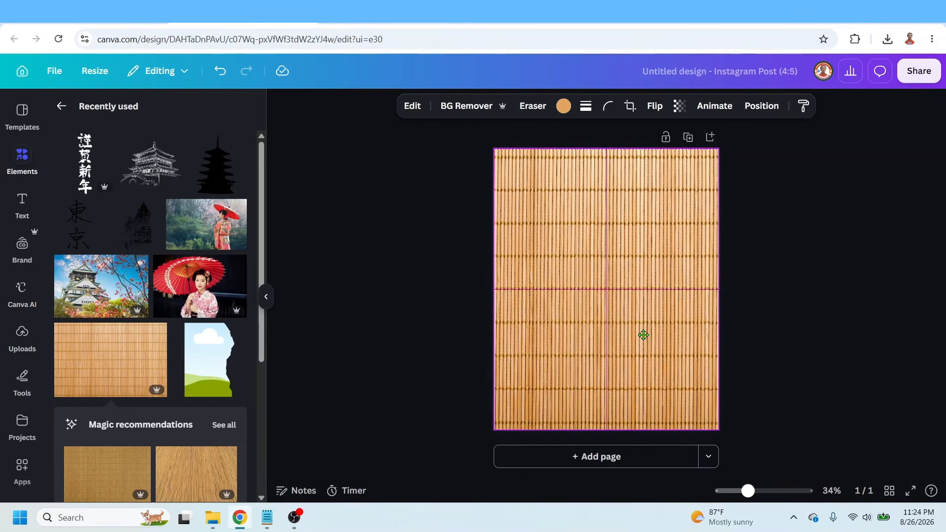
left_click(918, 70)
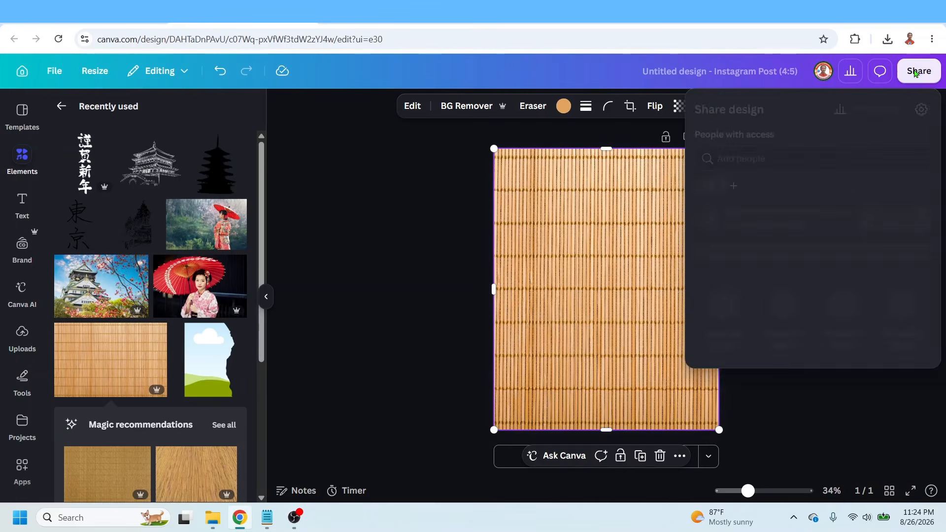
left_click(722, 355)
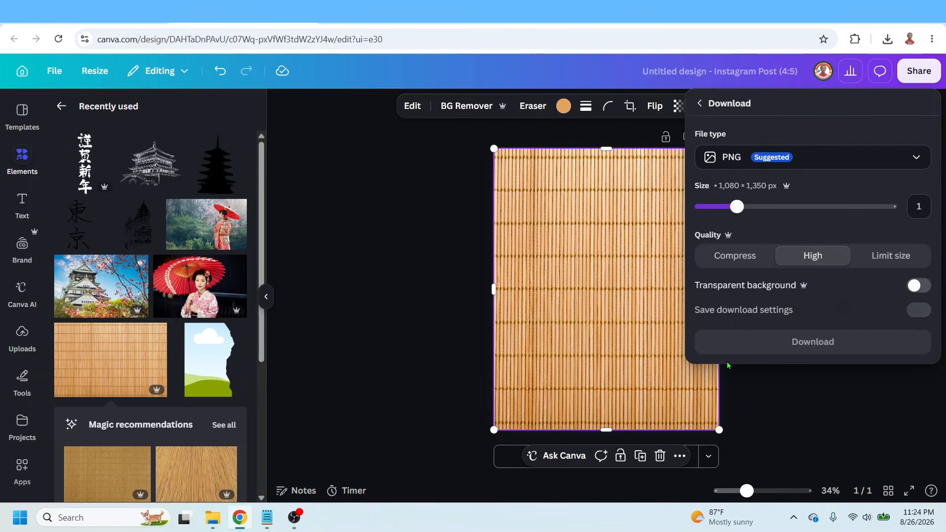
left_click(822, 347)
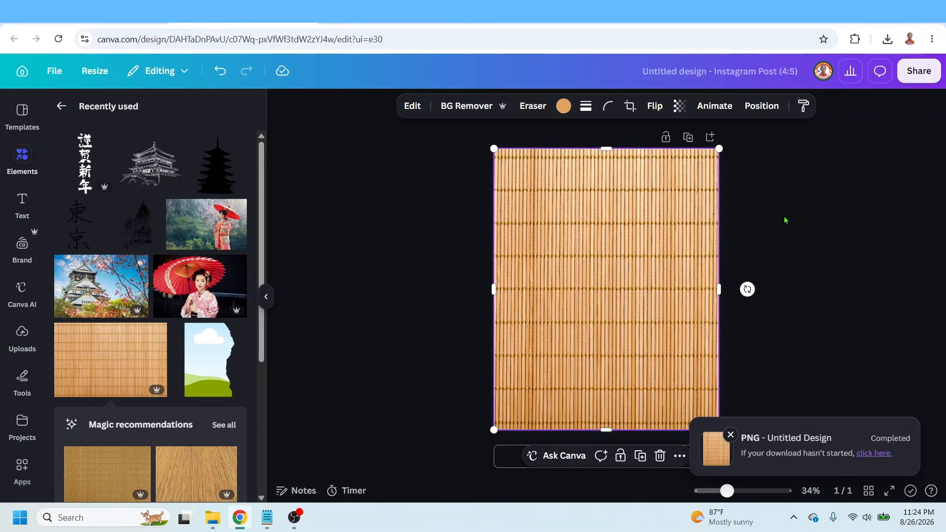
Step: Delete the bamboo mat images to leave a blank page
left_click_drag(795, 189, 424, 393)
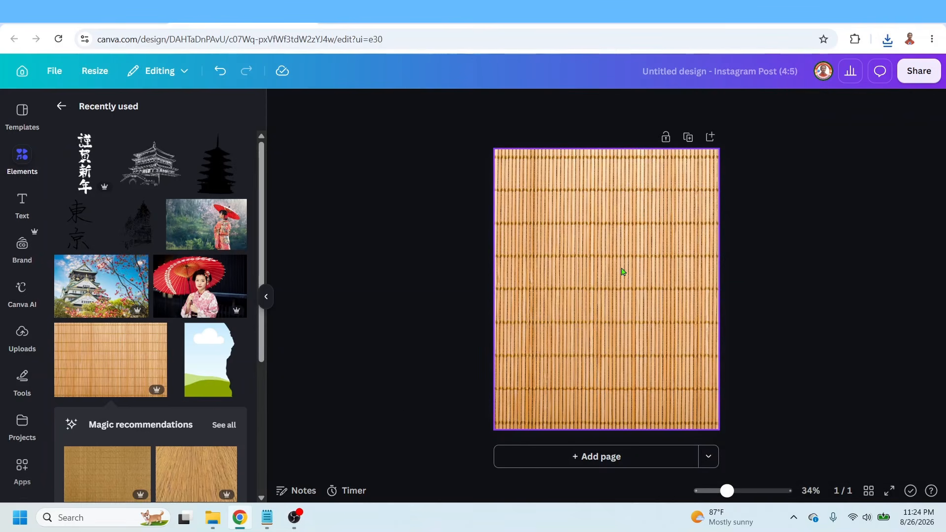
left_click_drag(837, 186, 386, 408)
left_click(615, 282)
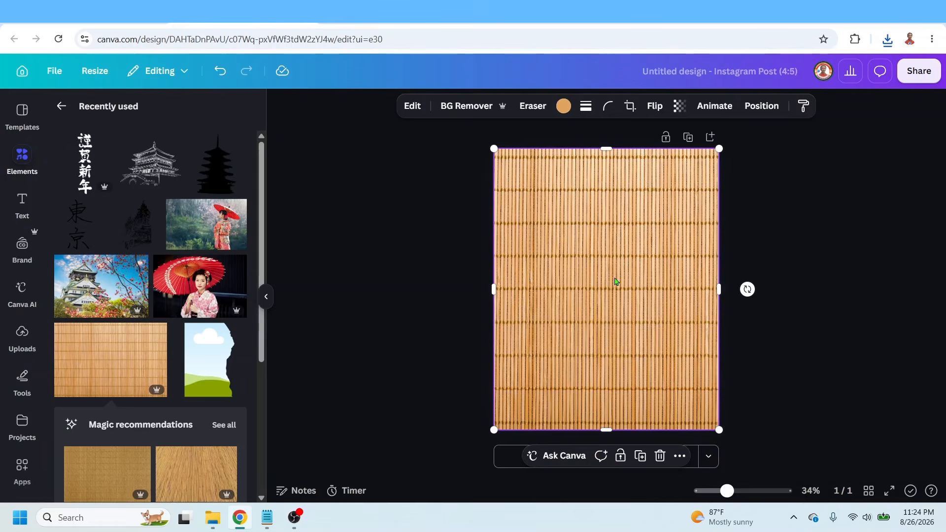
key("Delete")
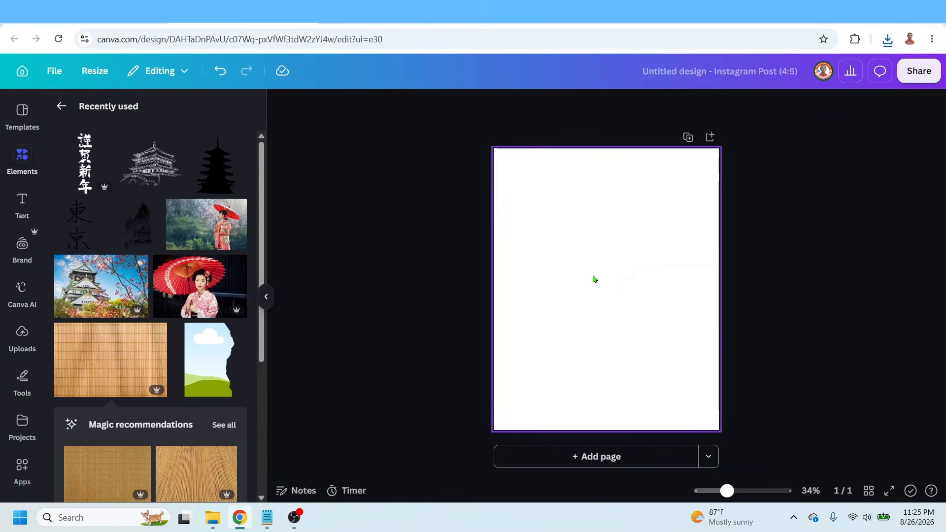
Step: Add the Japanese Kimono Girl photo with the red umbrella and remove its background
left_click(237, 267)
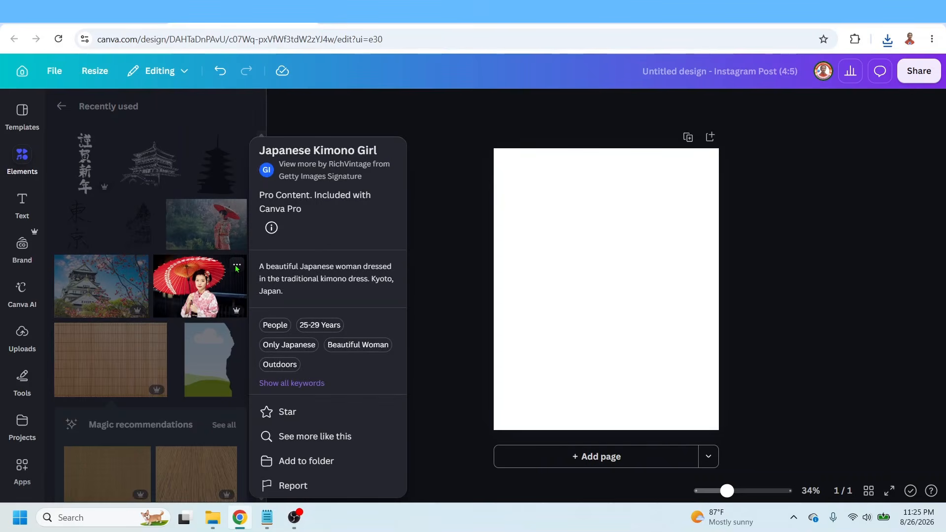
left_click(202, 283)
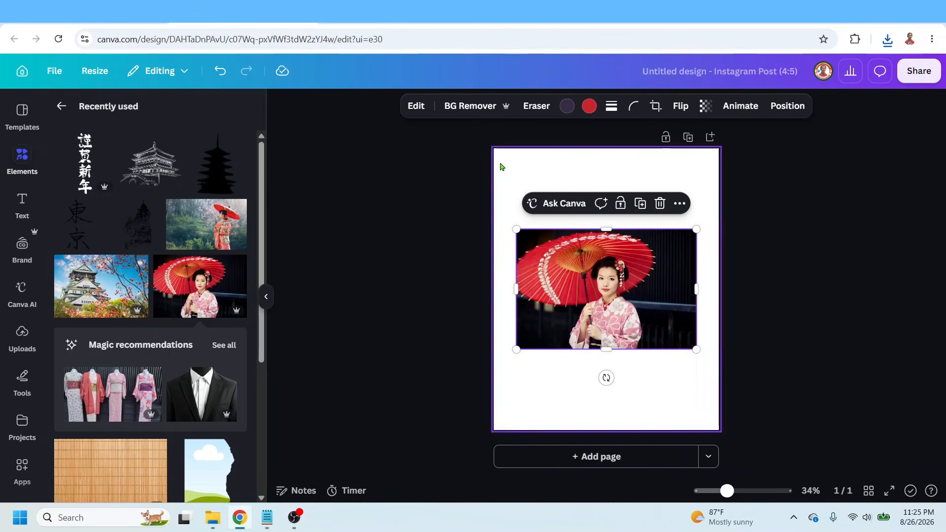
left_click(469, 107)
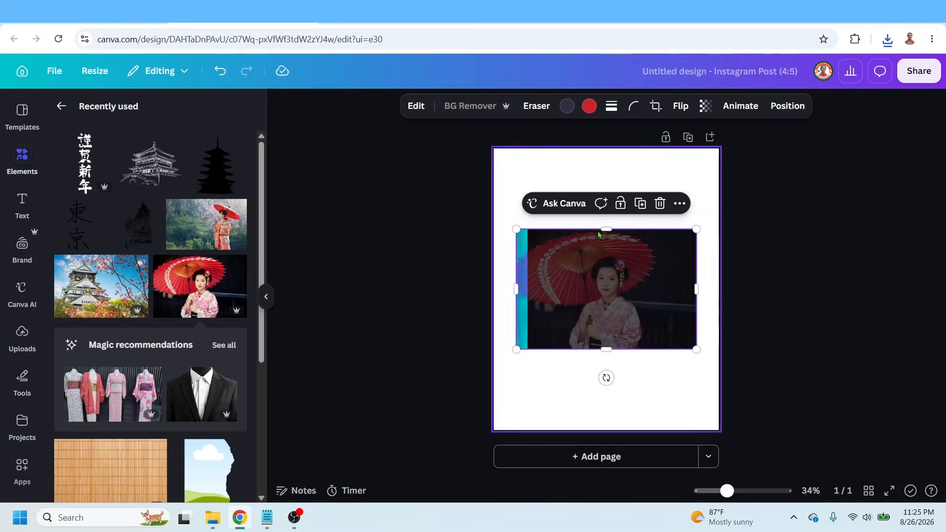
Step: Enlarge the kimono woman cutout beyond the page width and centre it along the bottom edge of the page
left_click_drag(632, 286, 679, 368)
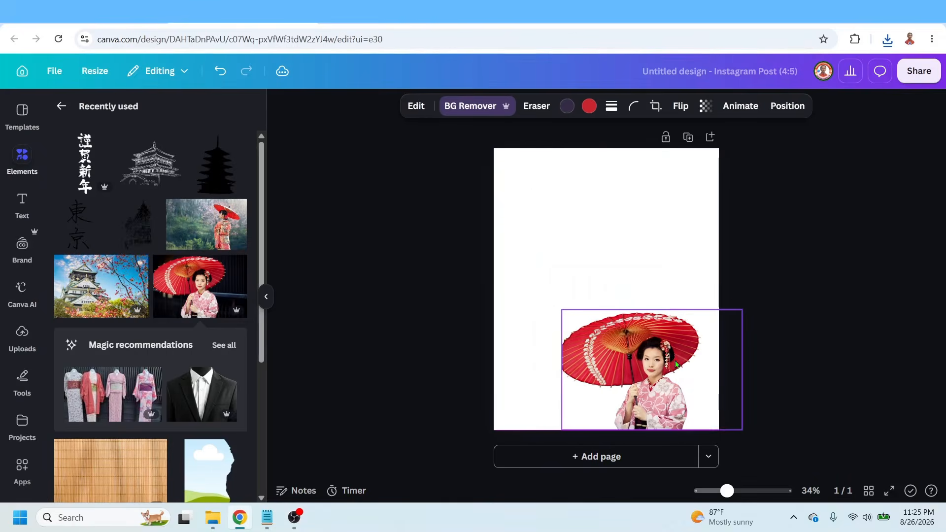
left_click_drag(562, 310, 464, 245)
left_click_drag(589, 329, 593, 329)
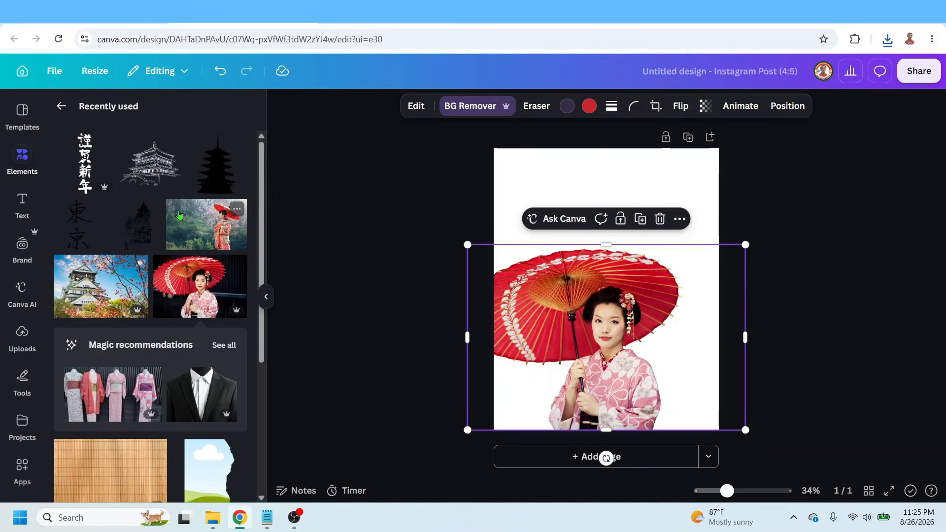
Step: Add the line-drawn pagoda graphic, enlarge it, and place it in the upper part of the page above the umbrella
left_click(171, 145)
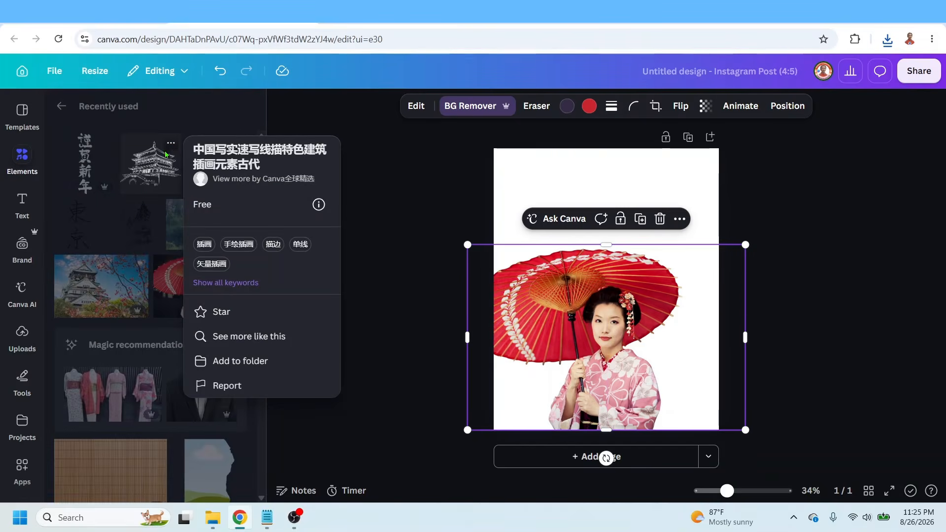
left_click(150, 165)
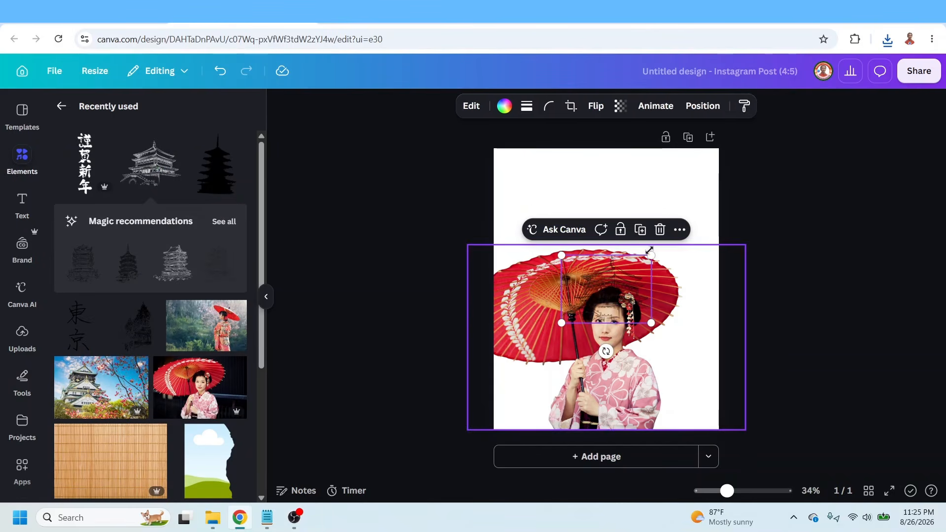
left_click_drag(651, 255, 719, 200)
left_click_drag(680, 283, 626, 240)
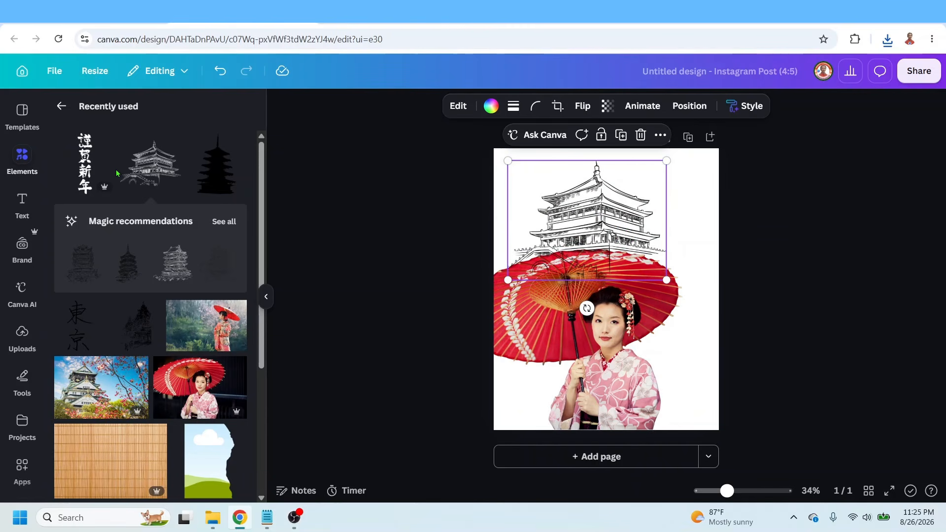
Step: Add the vertical 謹賀新年 brush calligraphy, enlarge it to nearly the page height, and place it along the page's right side
left_click(102, 142)
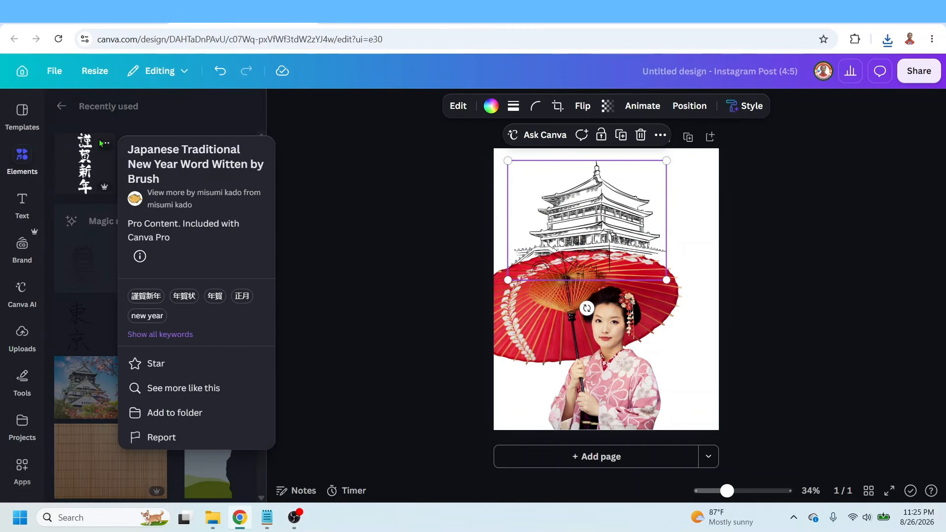
left_click(80, 161)
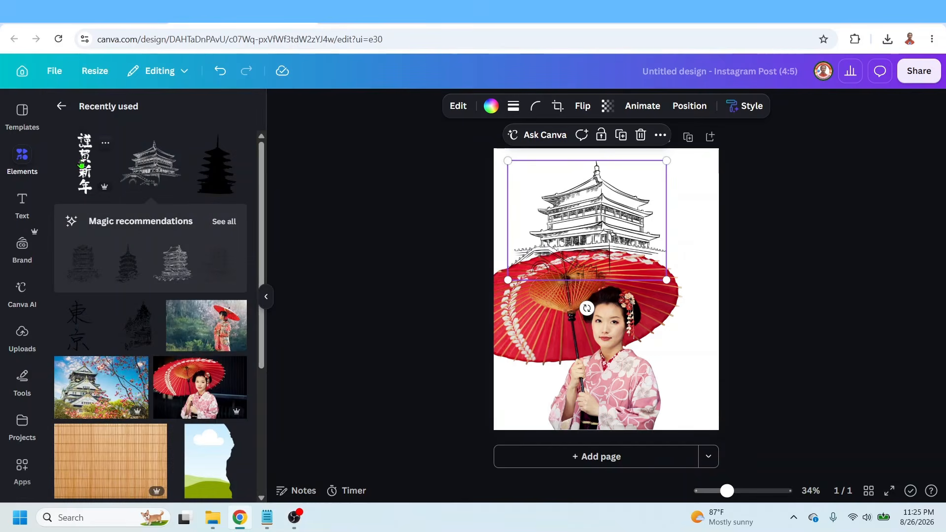
left_click(81, 163)
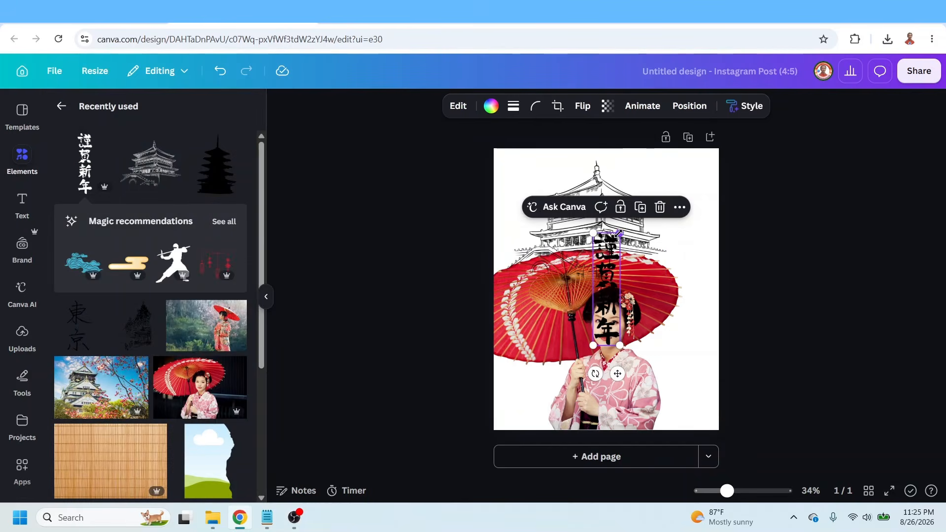
left_click_drag(620, 233, 697, 173)
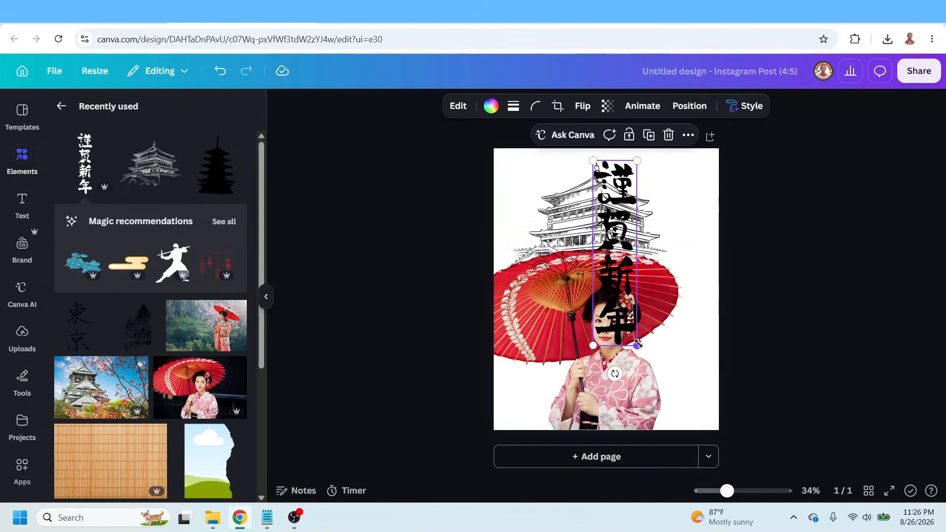
left_click_drag(637, 345, 656, 422)
left_click_drag(634, 374, 685, 369)
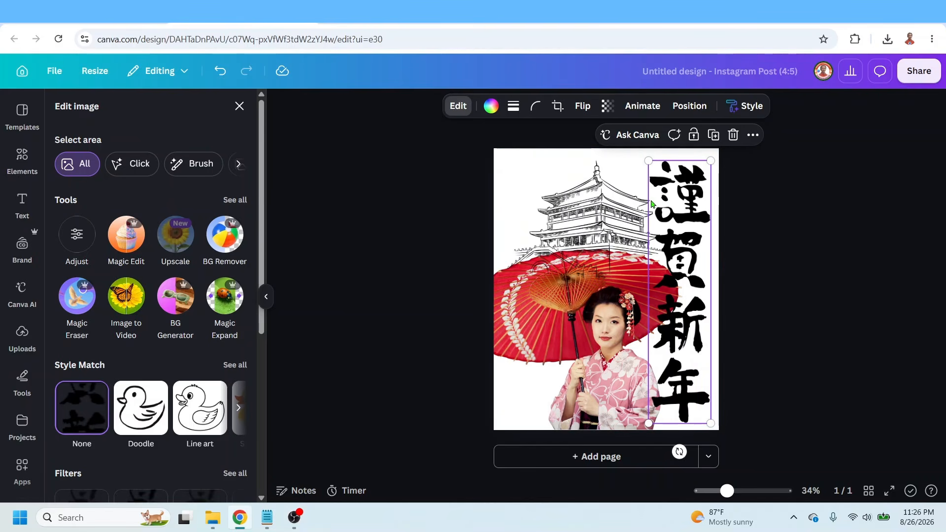
Step: Set the page background to the teal green from the reno colour palette
left_click(510, 156)
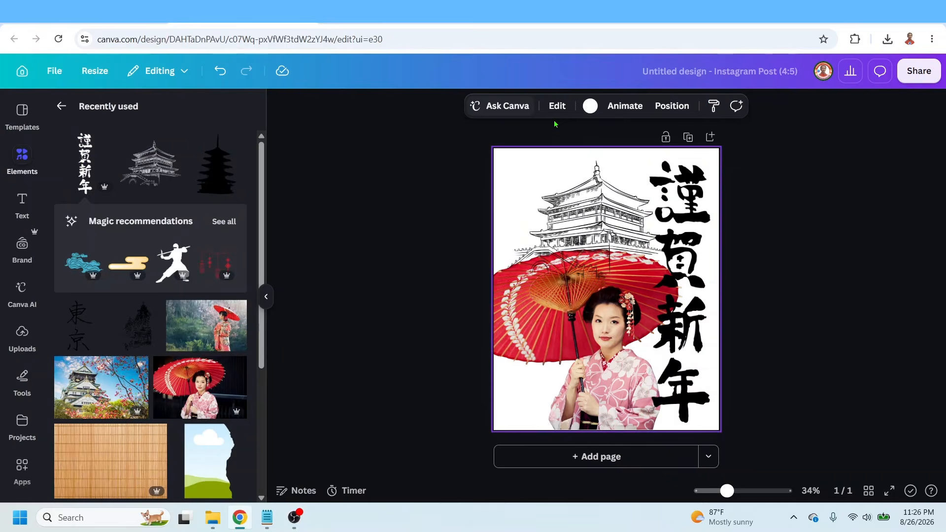
left_click(589, 106)
left_click(125, 328)
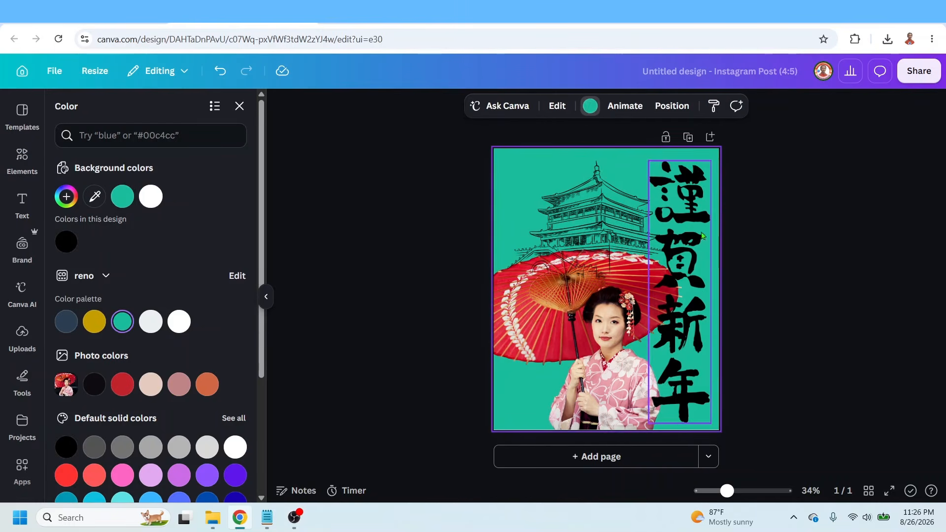
Step: Apply an Outline shadow to the calligraphy with colour #FFFFFF and size 32
left_click(692, 226)
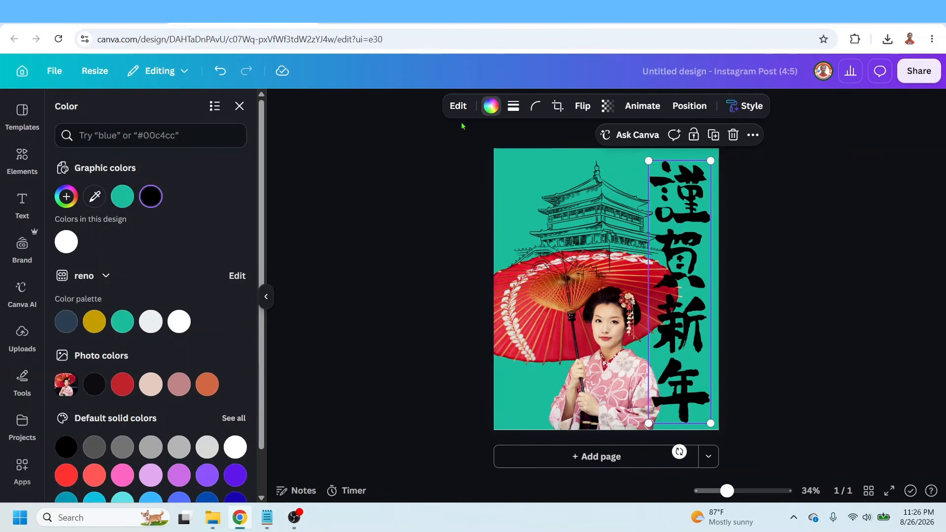
left_click(467, 109)
scroll(212, 380, "down", 5)
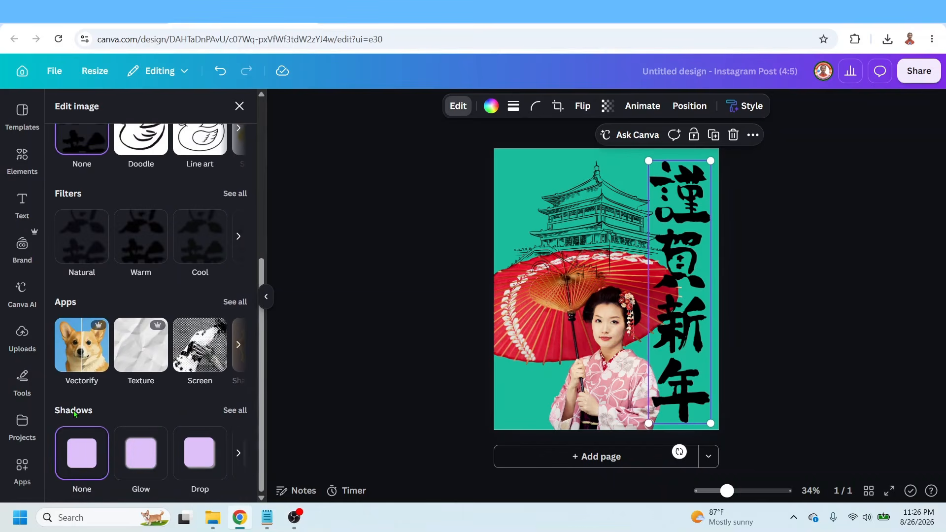
left_click(241, 411)
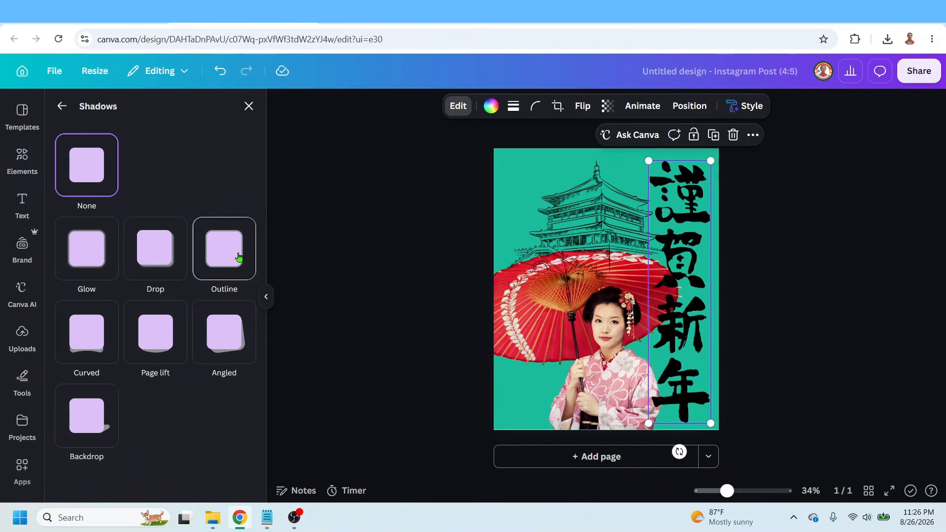
left_click(234, 251)
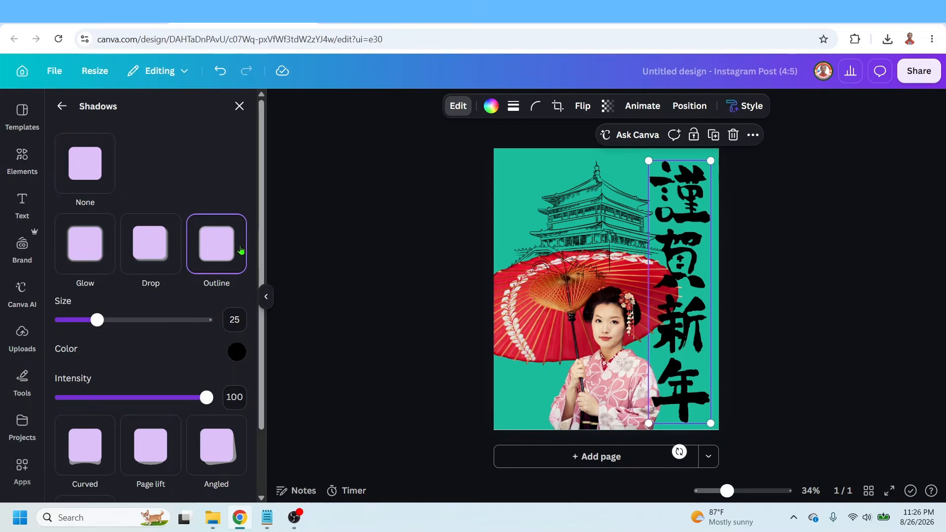
left_click(236, 351)
left_click_drag(261, 254, 220, 189)
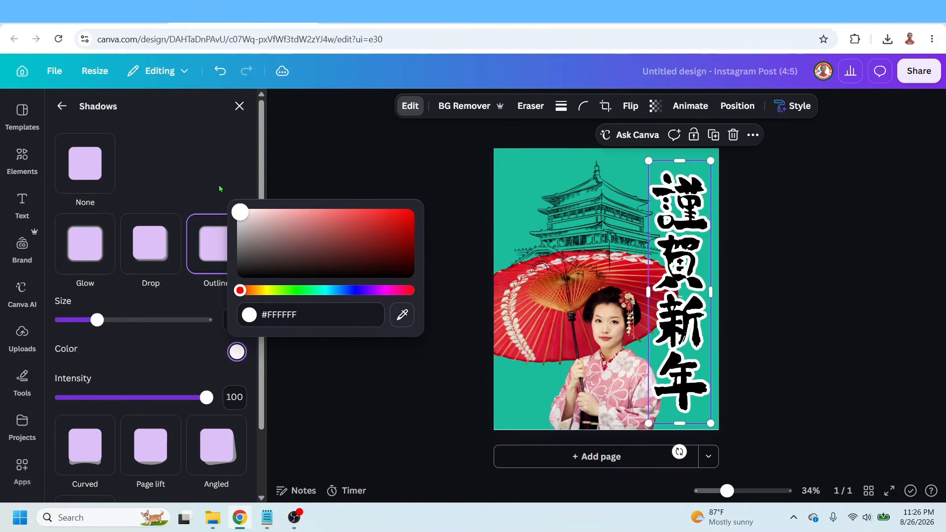
left_click_drag(99, 321, 107, 321)
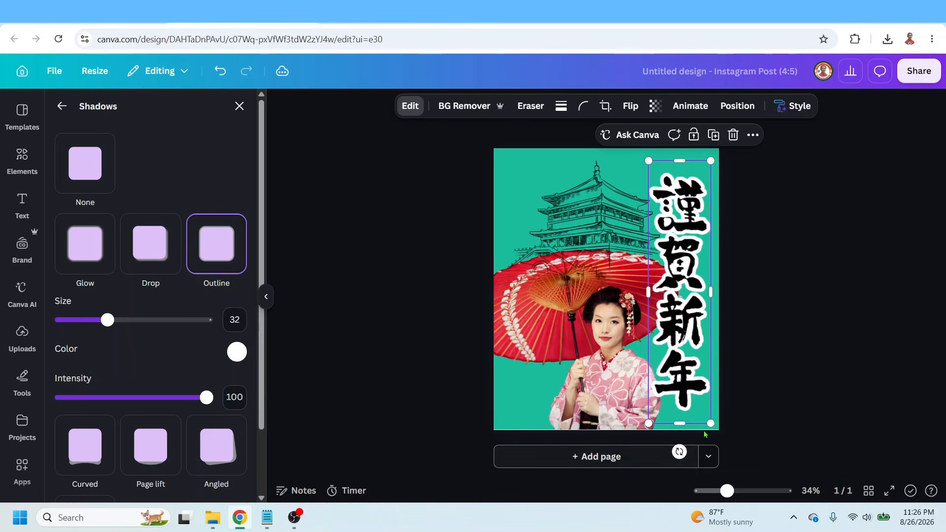
Step: Enlarge the outlined calligraphy slightly and shift the pagoda drawing a little to the right
left_click_drag(710, 424, 712, 429)
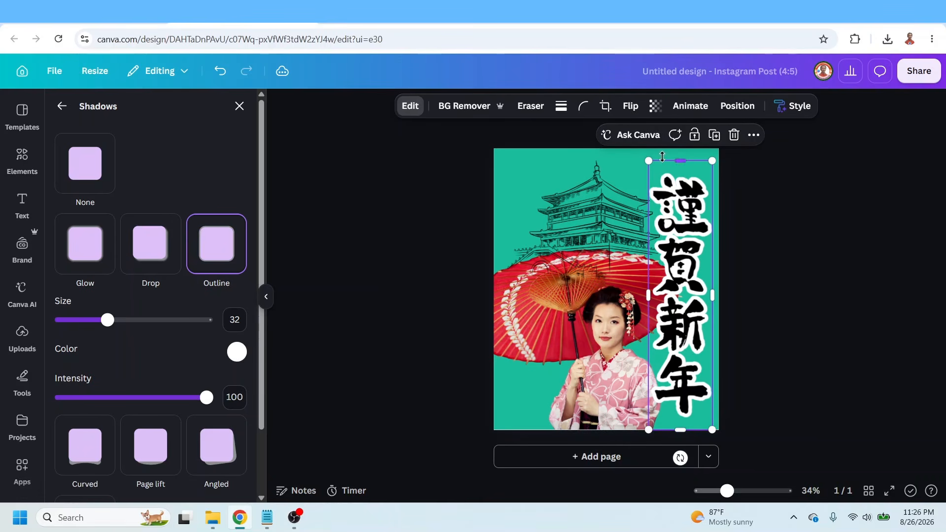
left_click_drag(649, 160, 646, 153)
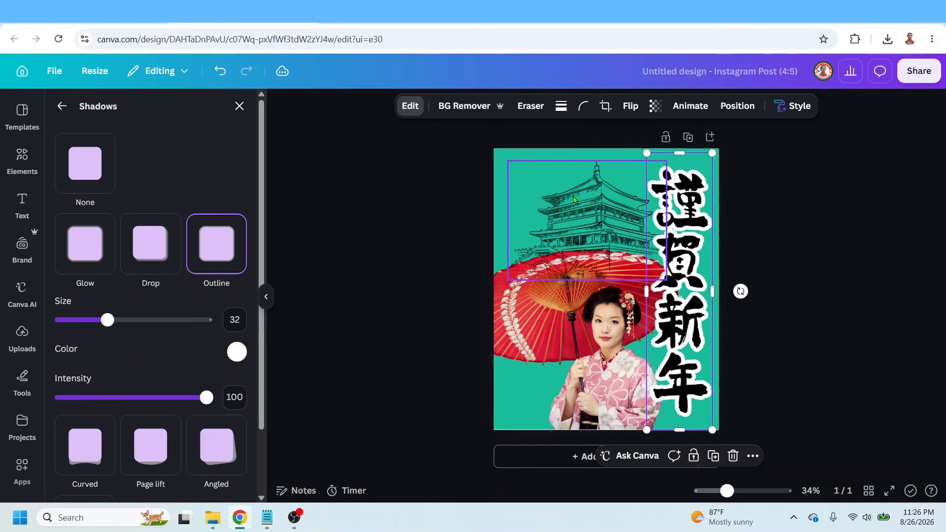
left_click_drag(574, 199, 584, 198)
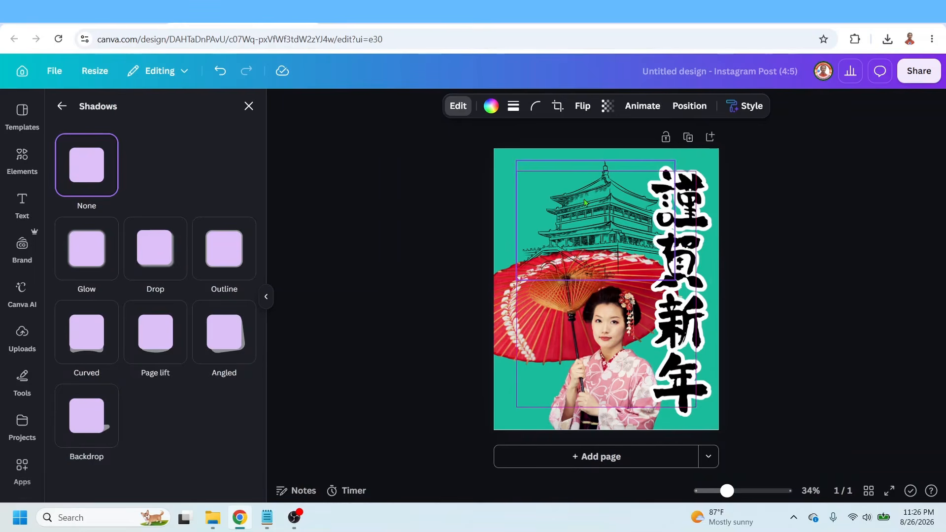
Step: Enlarge the kimono woman photo slightly and send the pagoda drawing to the back so it sits behind the umbrella
left_click(631, 431)
left_click_drag(746, 431, 756, 439)
left_click(599, 180)
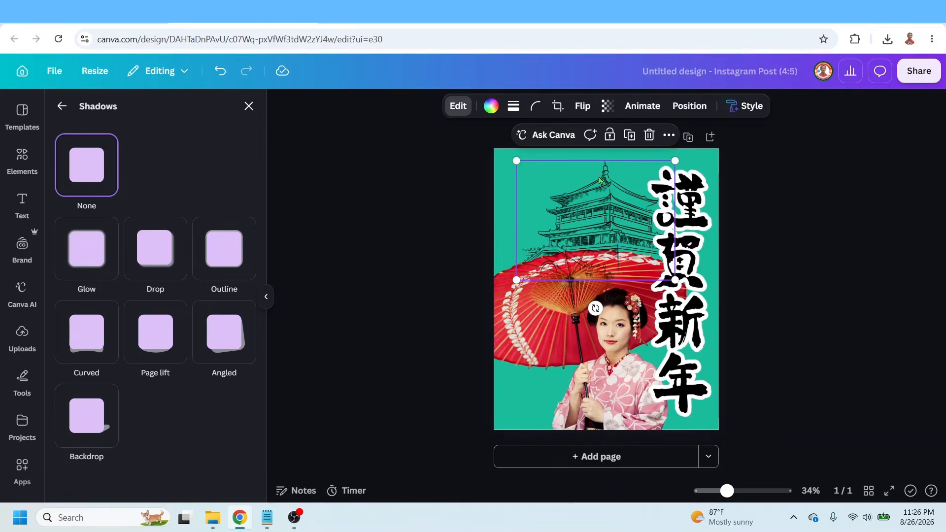
right_click(600, 180)
mouse_move(648, 261)
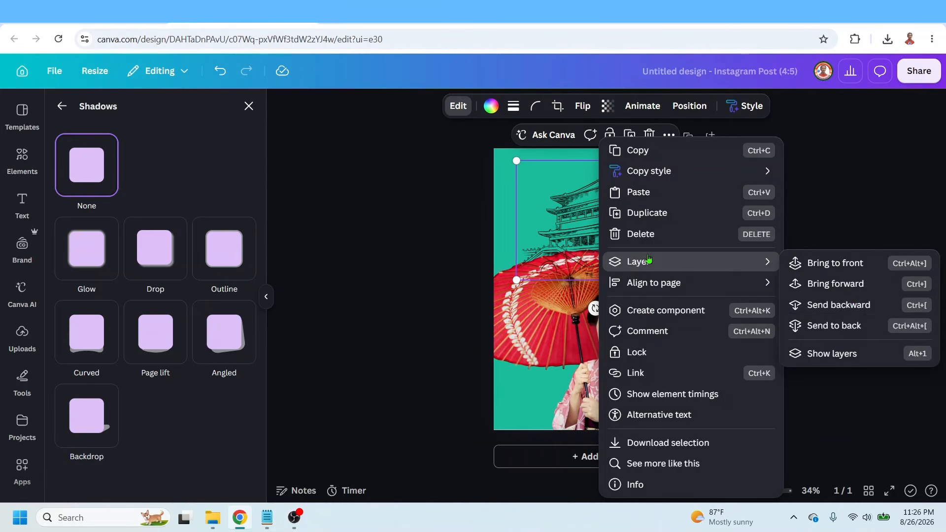
left_click(848, 323)
left_click(852, 198)
left_click(846, 215)
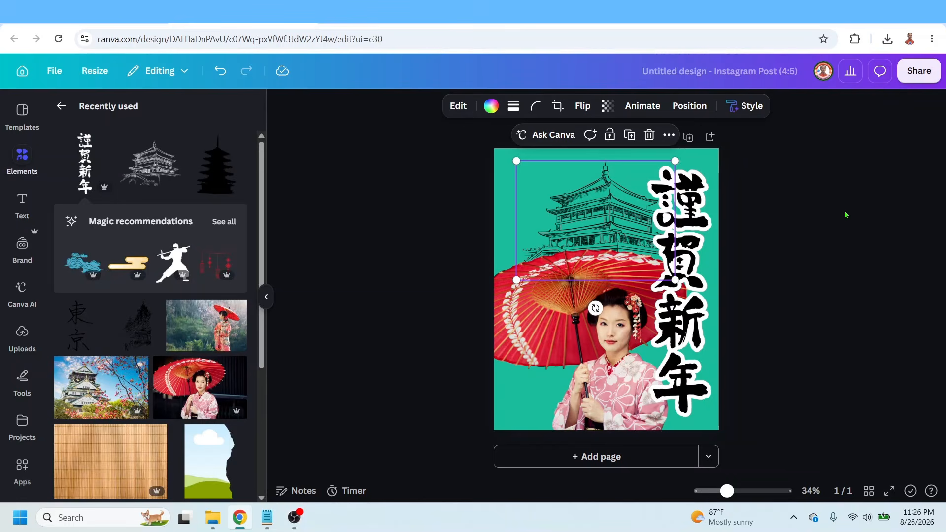
Step: Download the design as a PNG with a transparent background
left_click(927, 74)
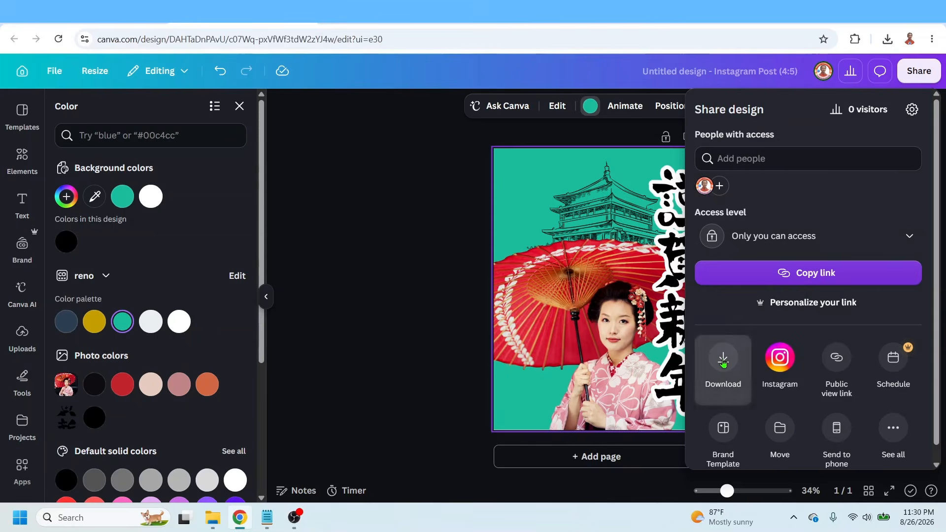
left_click(723, 357)
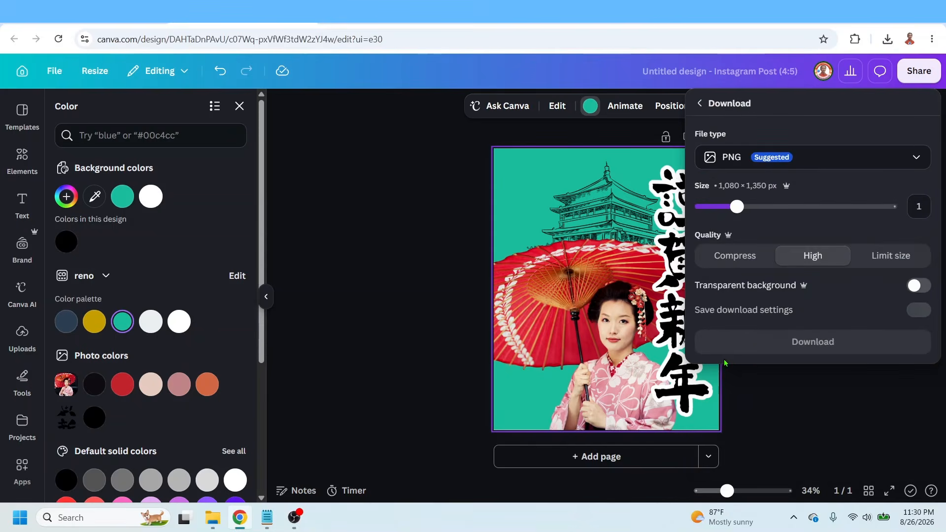
left_click(919, 286)
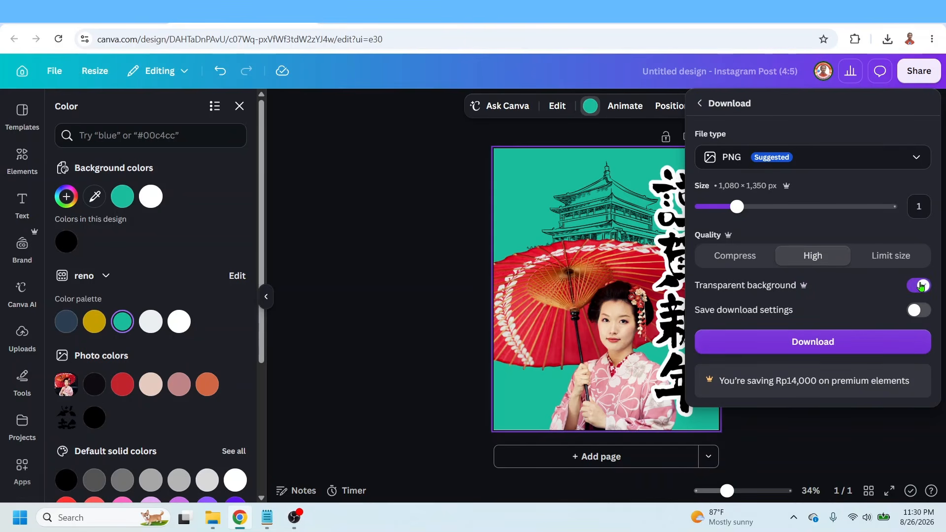
left_click(859, 344)
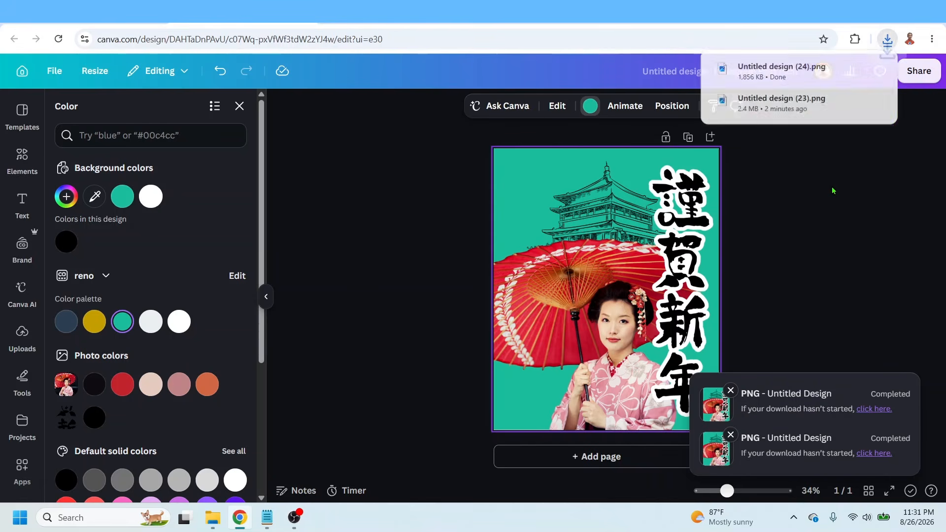
Step: Delete all artwork from the page and place the two downloaded images, the transparent design and the bamboo mat texture, on it
left_click_drag(831, 172, 389, 433)
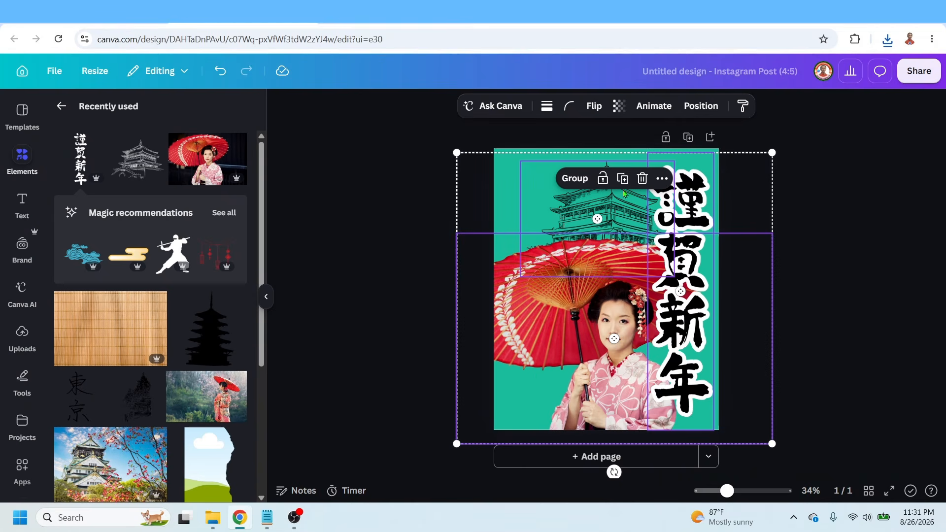
left_click(642, 178)
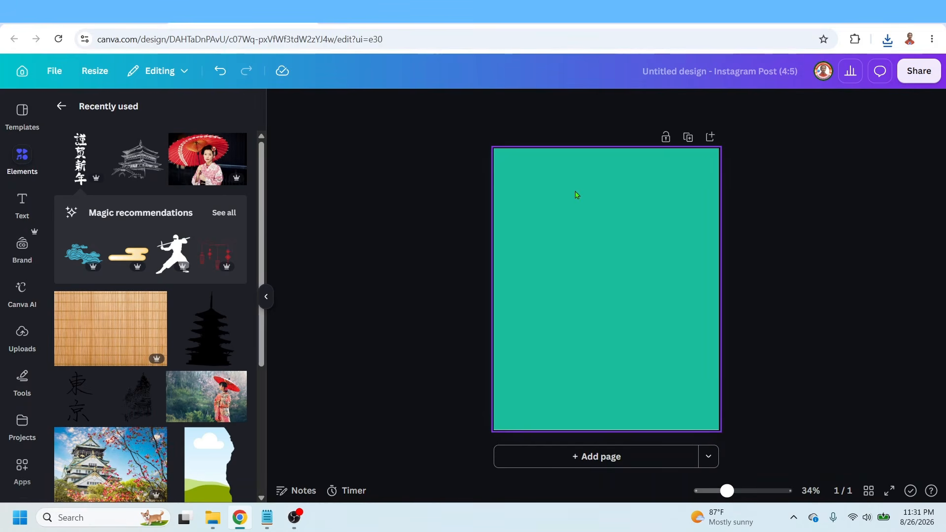
left_click(887, 39)
left_click_drag(816, 103, 636, 266)
left_click_drag(762, 129, 607, 408)
left_click_drag(619, 377, 566, 375)
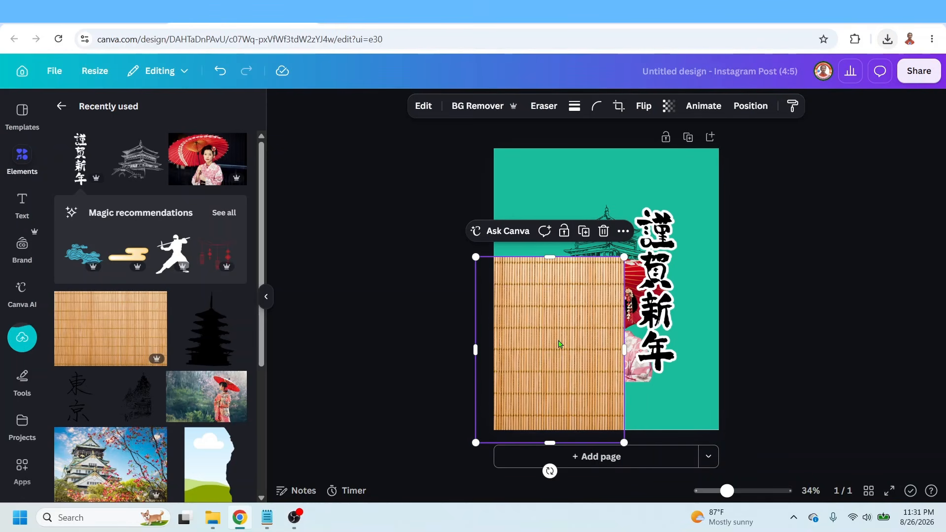
Step: Search the apps for "blend" and open the Blend Image app
left_click(23, 468)
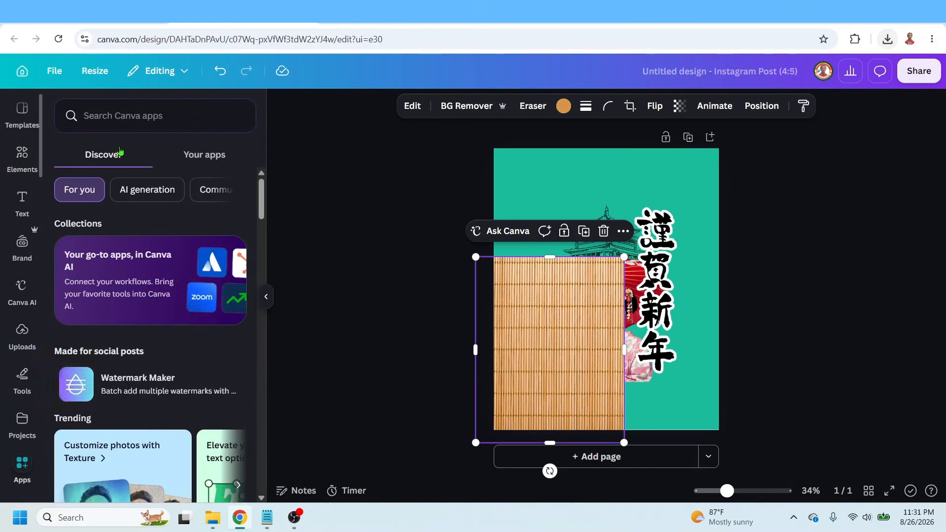
left_click(120, 113)
type("b")
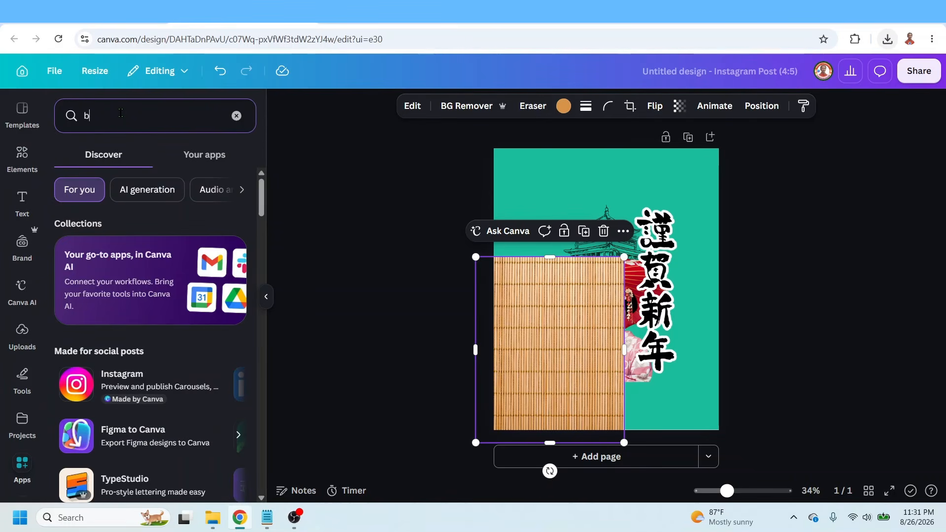
type("lend")
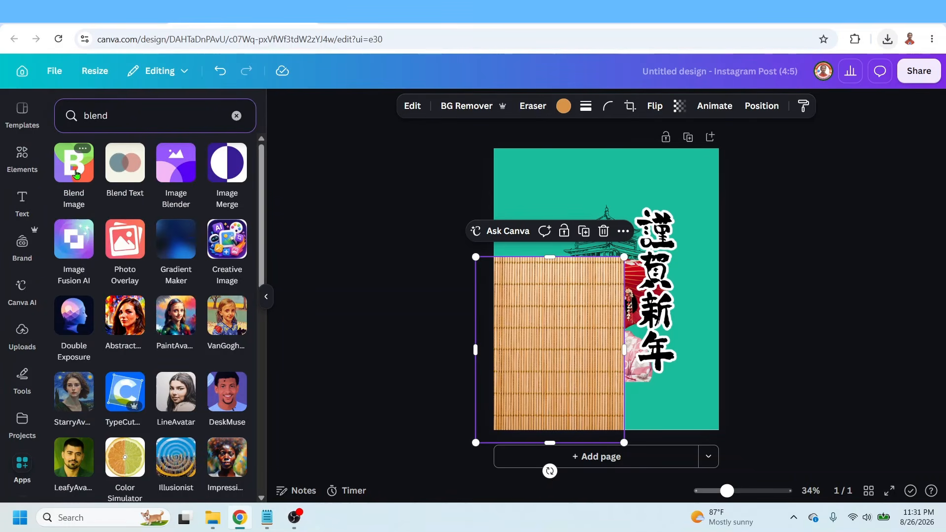
left_click(74, 165)
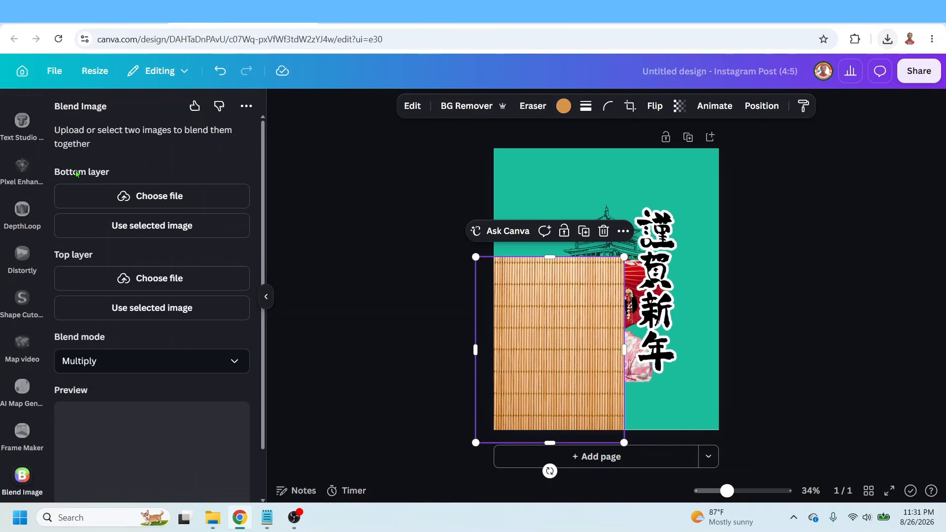
Step: Use the bamboo mat image as the bottom layer and the transparent artwork as the top layer of the blend
left_click(156, 227)
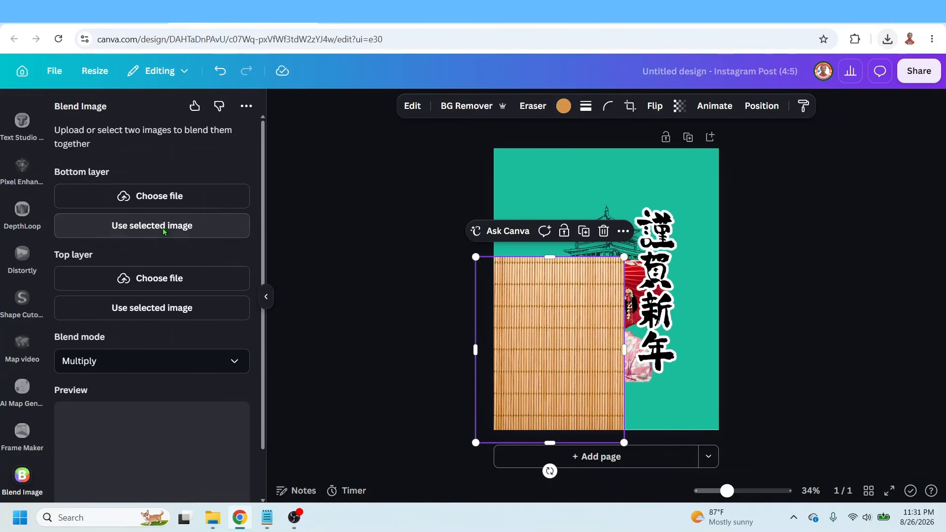
left_click(674, 232)
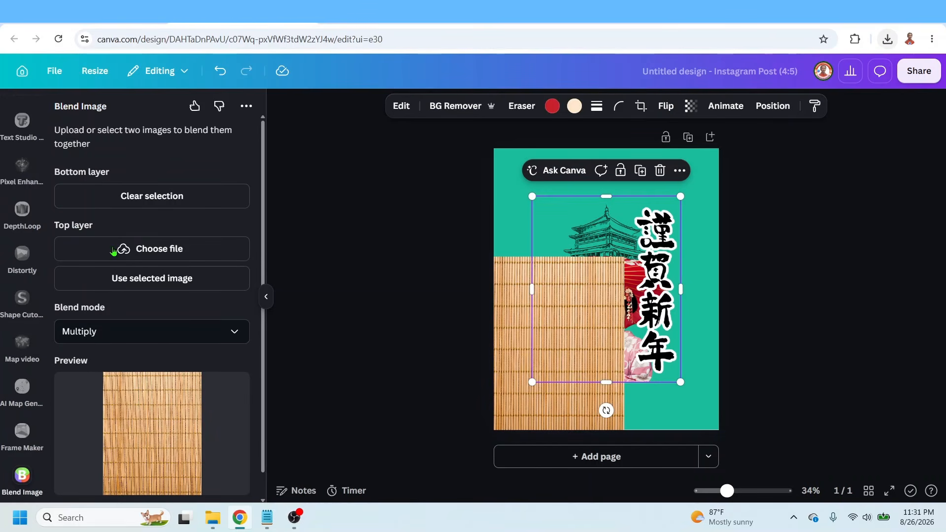
left_click(143, 278)
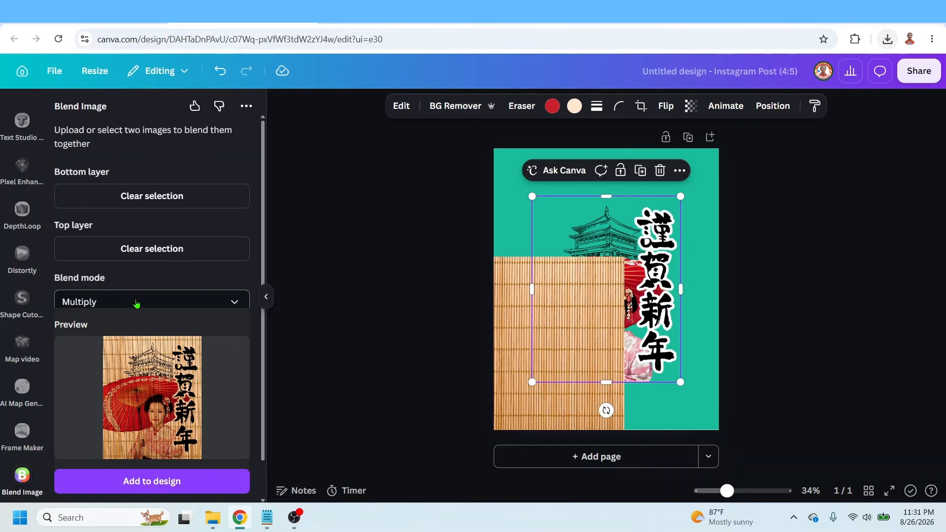
Step: Try the Darken blend mode on the two layers and set it back to Multiply
left_click(137, 303)
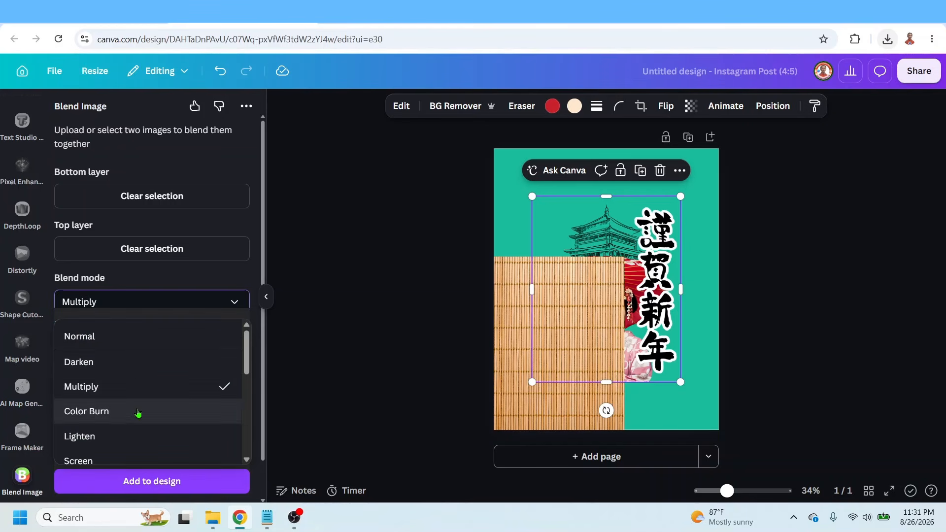
left_click(133, 365)
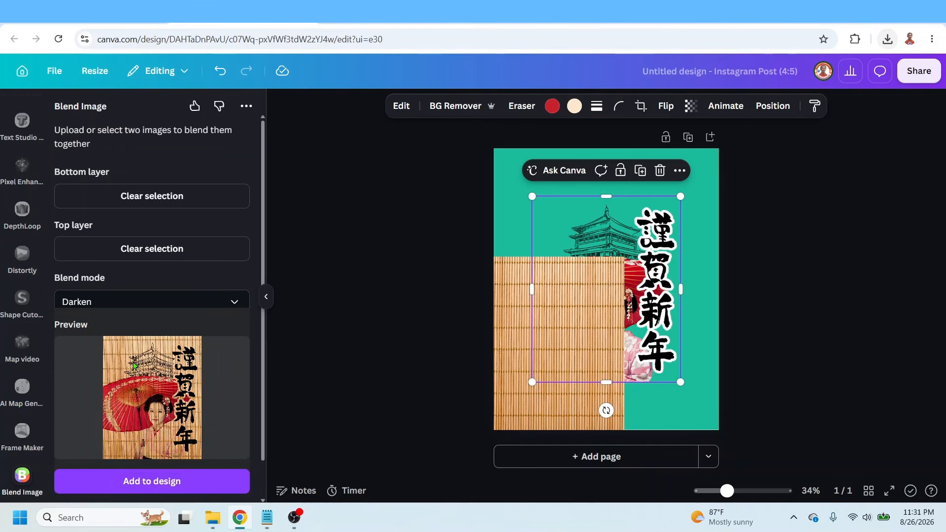
left_click(217, 303)
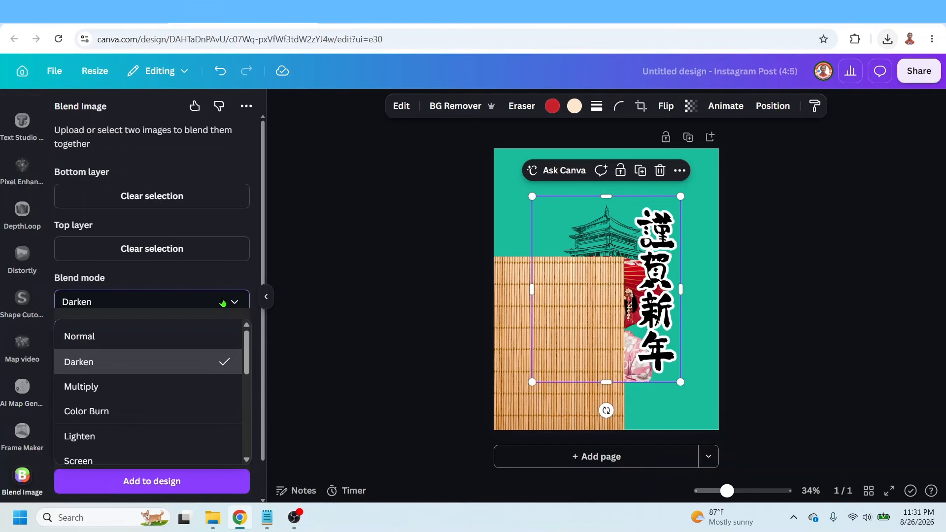
left_click(134, 394)
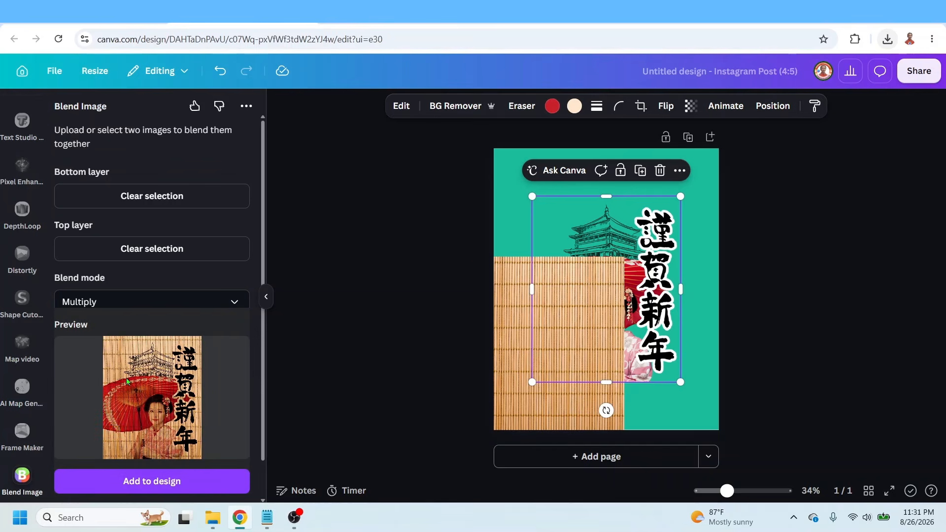
Step: Delete both source images from the page, add the blended image to the design and enlarge it to fill the page
left_click_drag(831, 211, 468, 406)
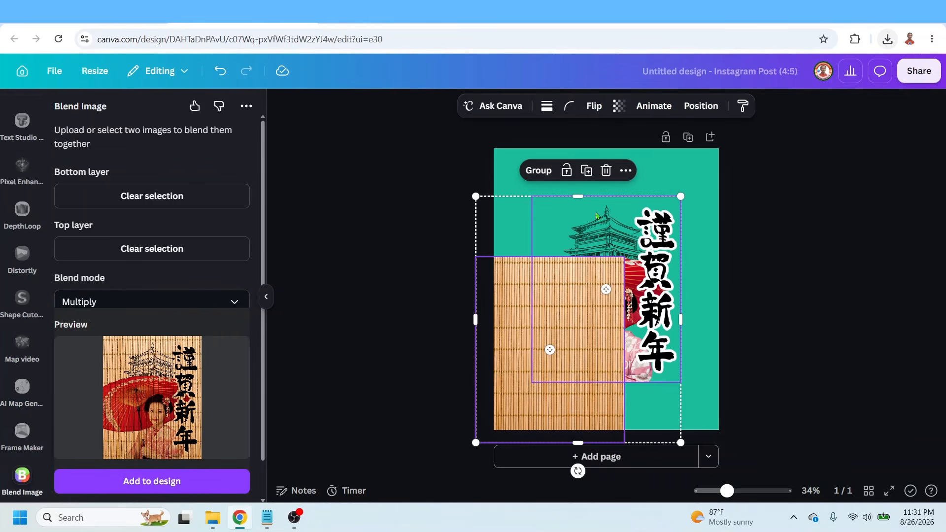
key("Delete")
left_click(178, 484)
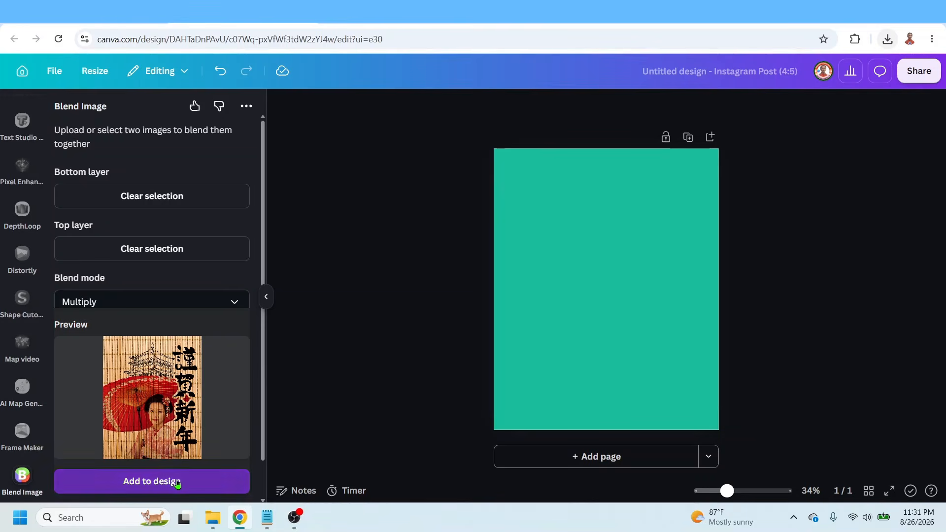
left_click_drag(591, 286, 524, 201)
left_click_drag(590, 273, 722, 430)
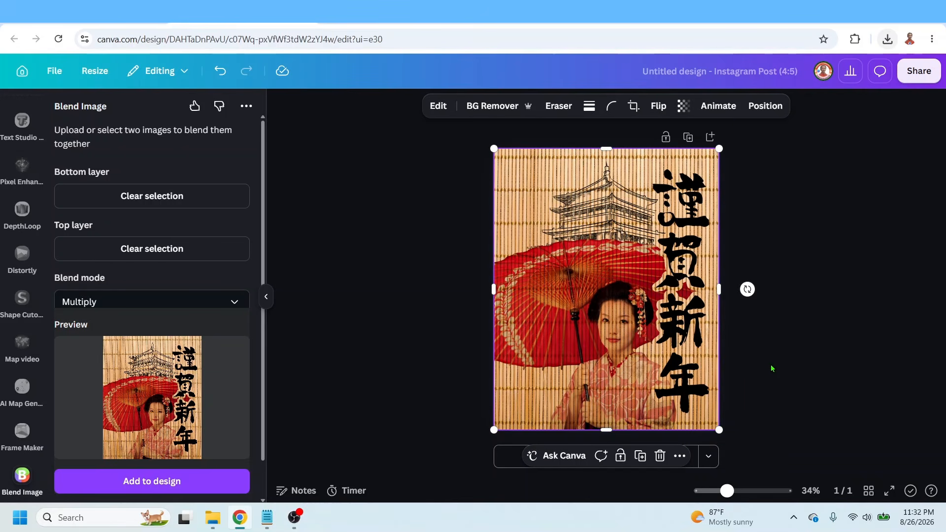
Step: Increase the blended image's contrast and set its sharpness to 41
left_click(440, 113)
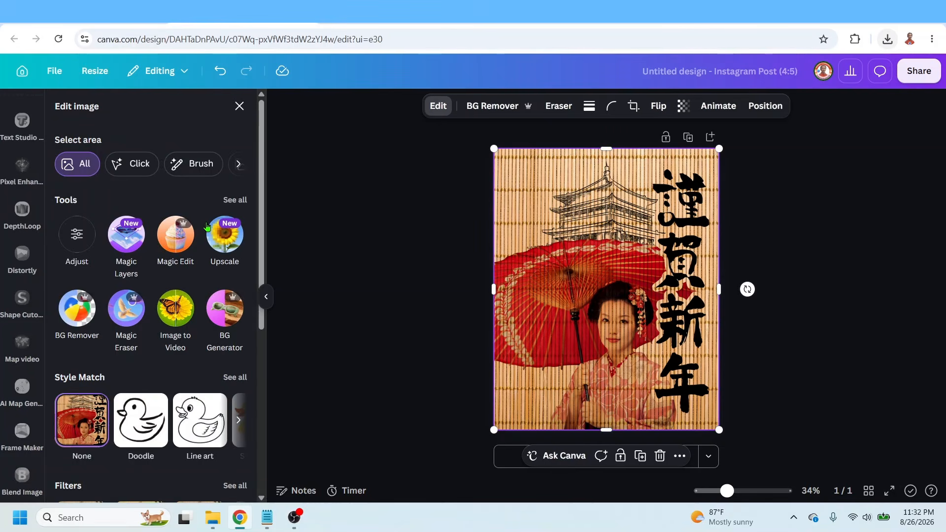
scroll(158, 335, "down", 3)
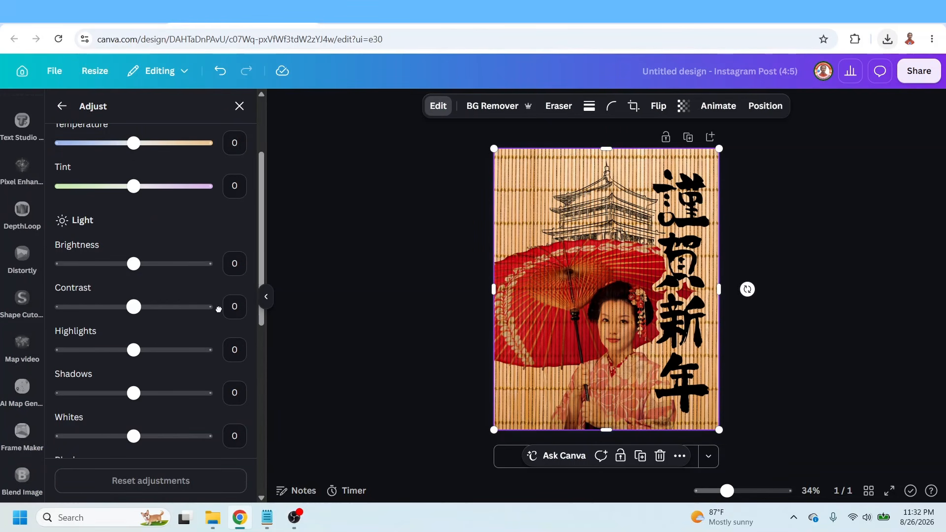
left_click_drag(220, 306, 177, 306)
scroll(178, 327, "down", 2)
scroll(178, 327, "down", 5)
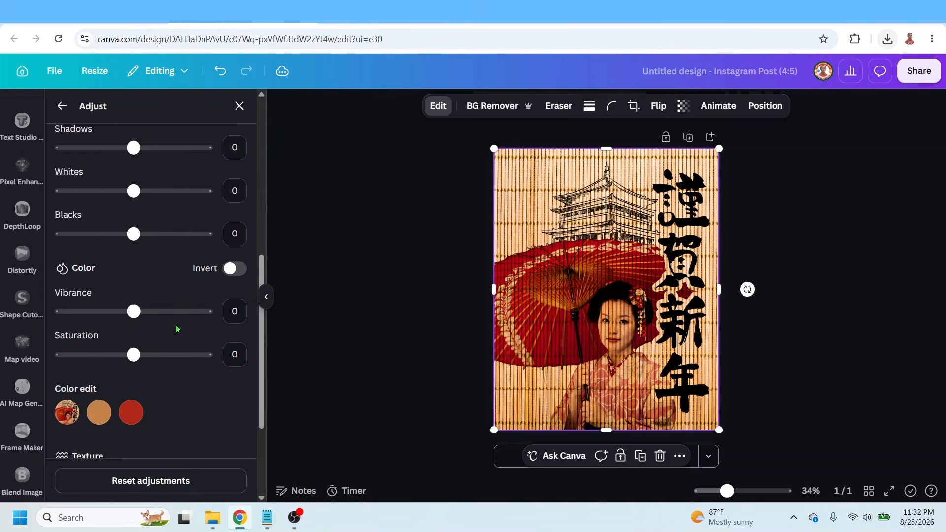
scroll(177, 330, "down", 2)
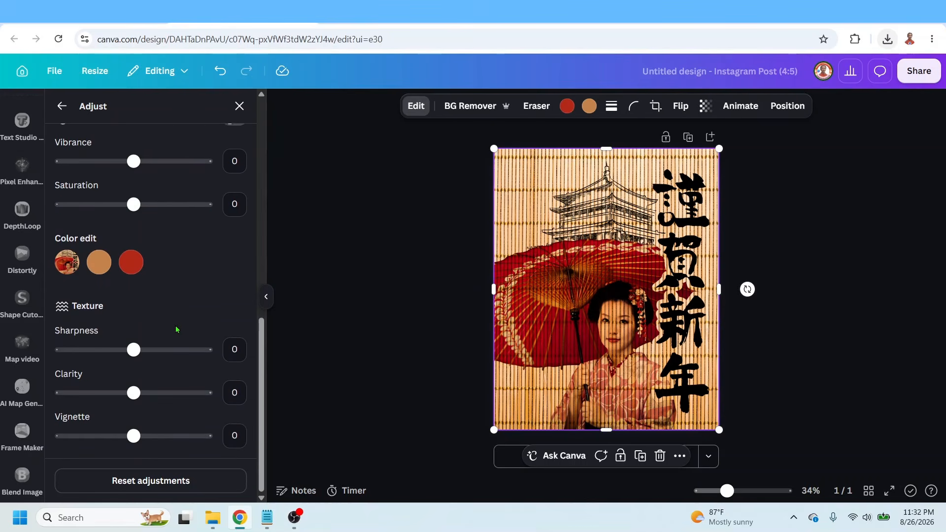
left_click_drag(133, 350, 164, 351)
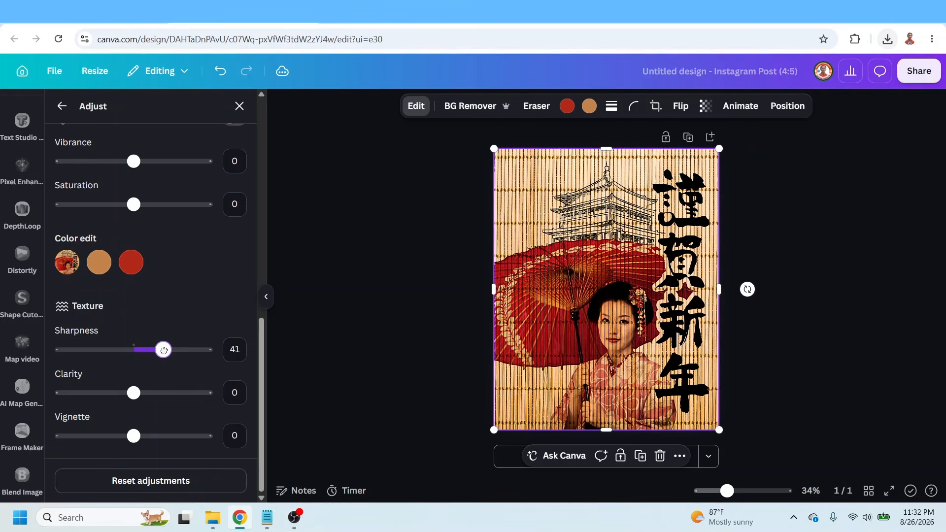
left_click(808, 367)
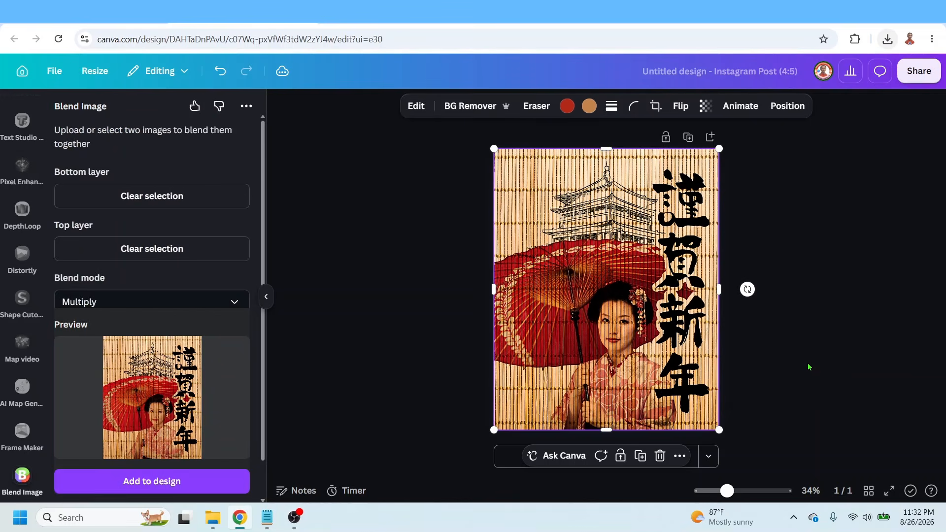